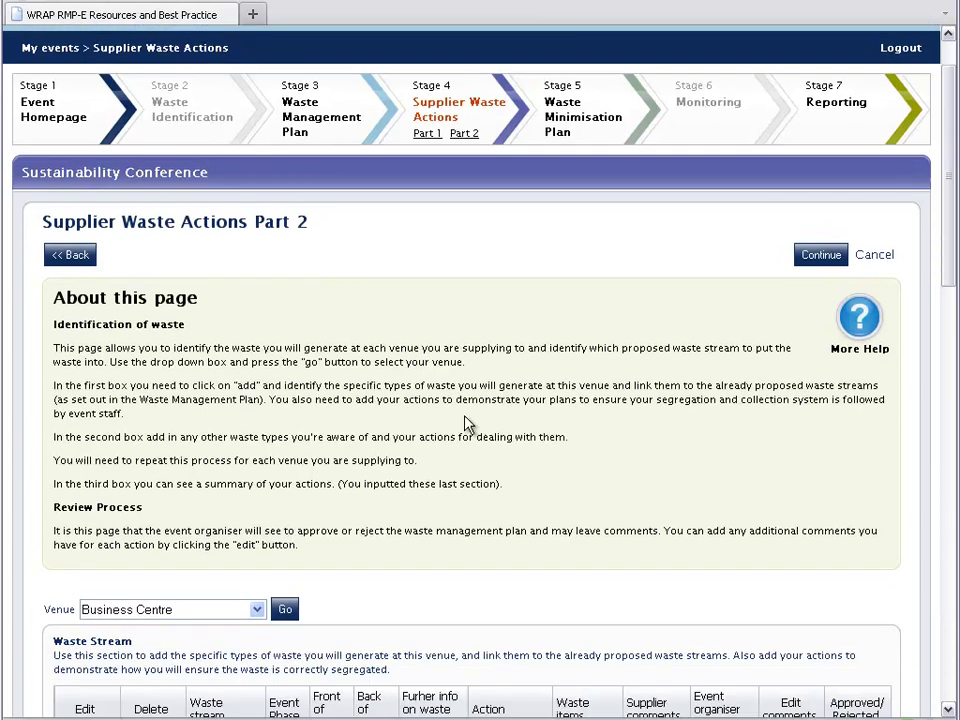
scroll(465, 425, "down", 3)
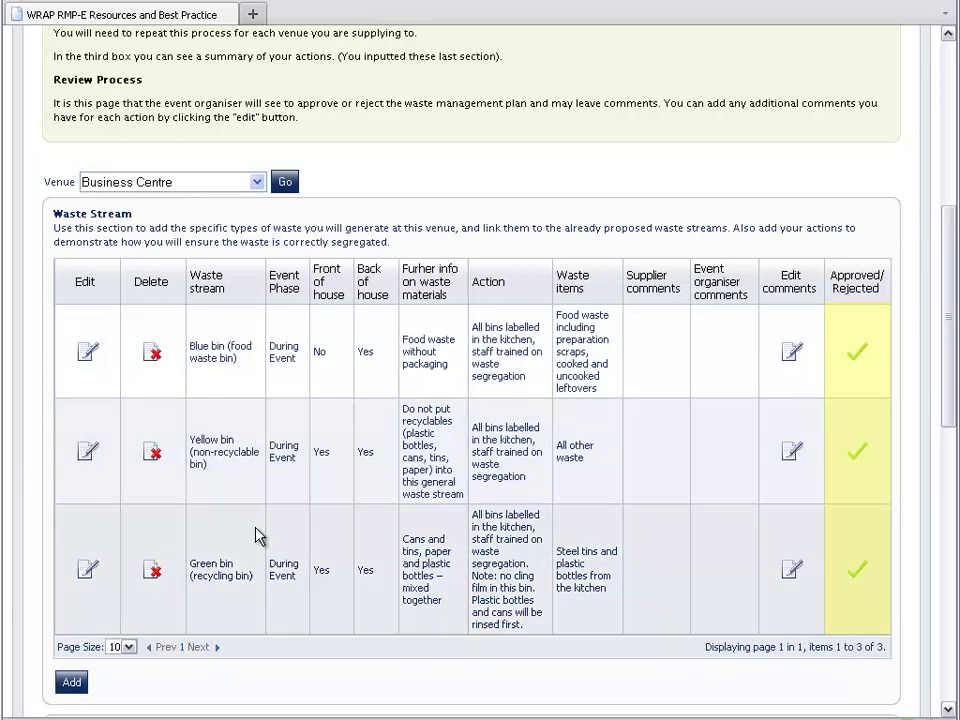
- Open the comments review for the rejected re-usable jugs action in the Actions table
scroll(256, 542, "down", 6)
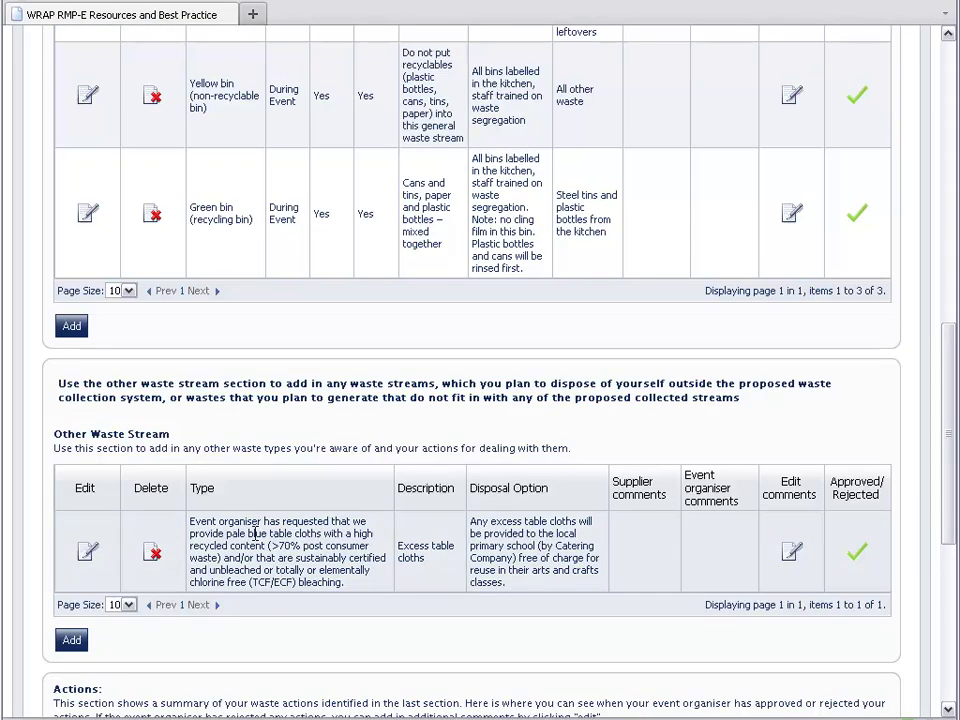
scroll(256, 533, "down", 3)
scroll(256, 533, "down", 4)
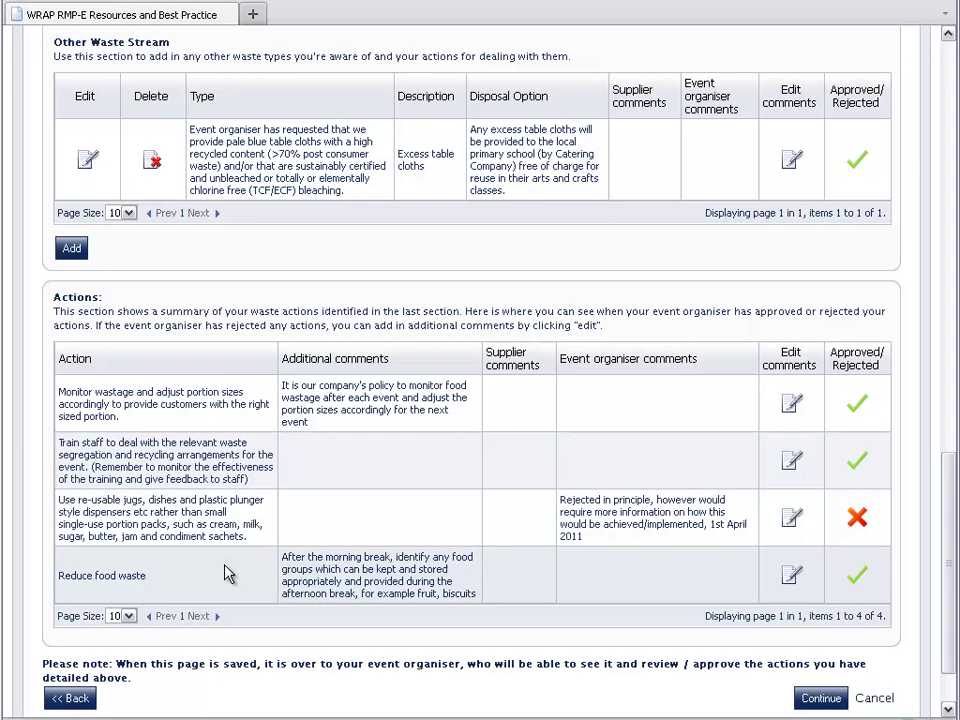
scroll(226, 572, "down", 2)
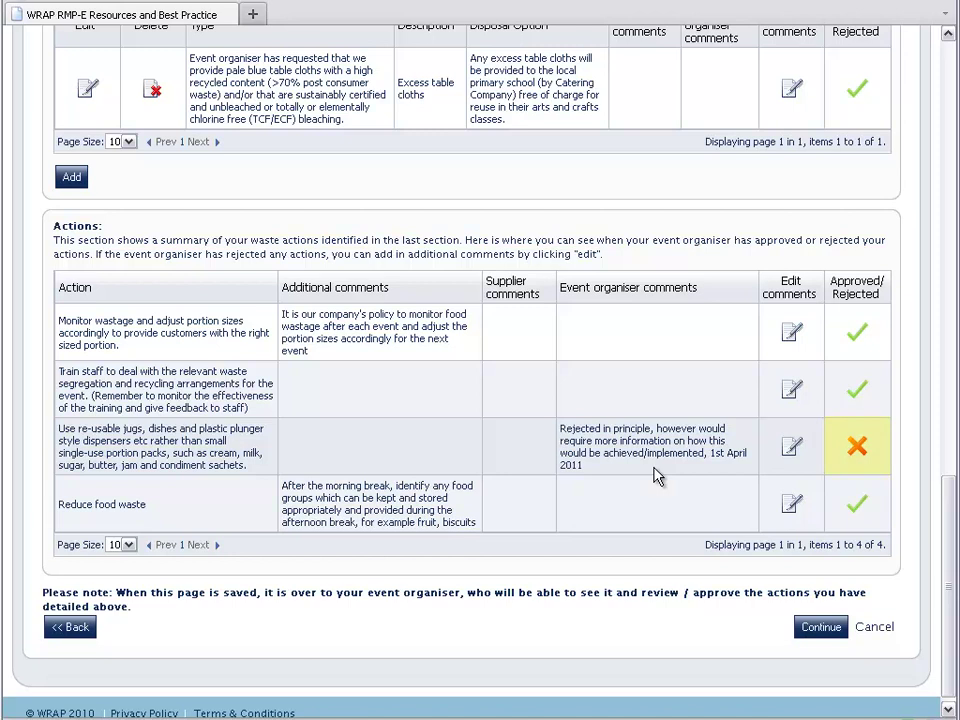
left_click(790, 447)
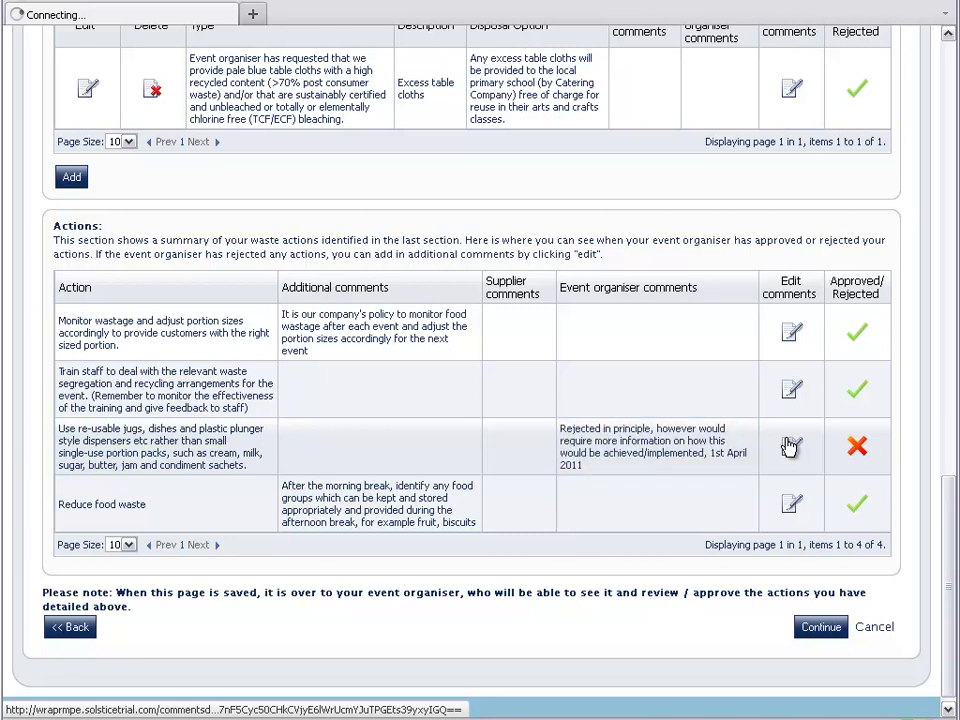
left_click(789, 446)
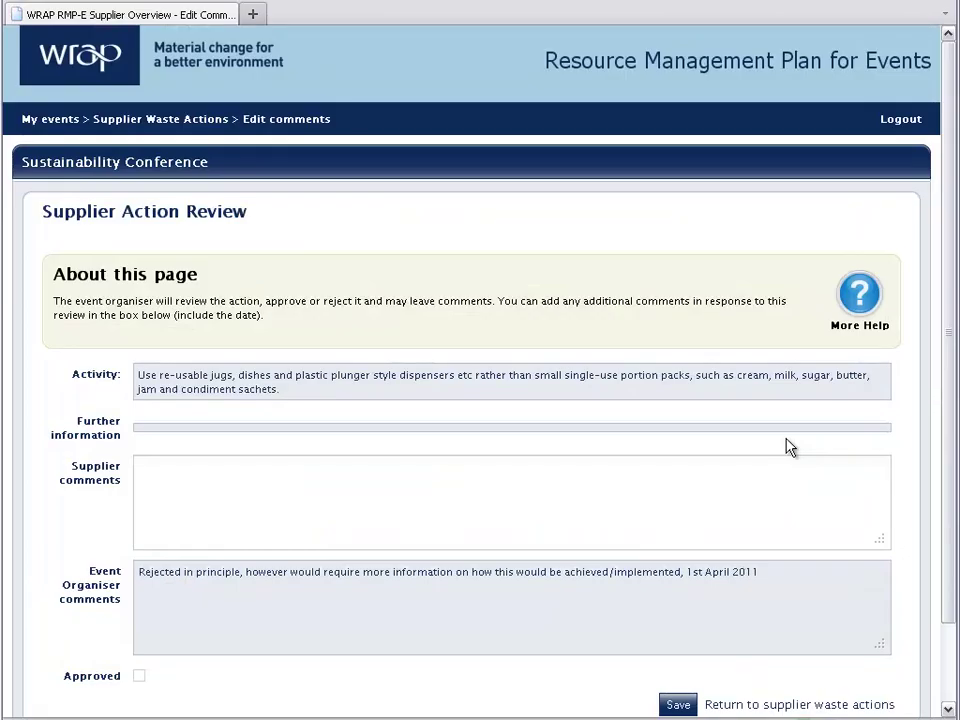
left_click(763, 460)
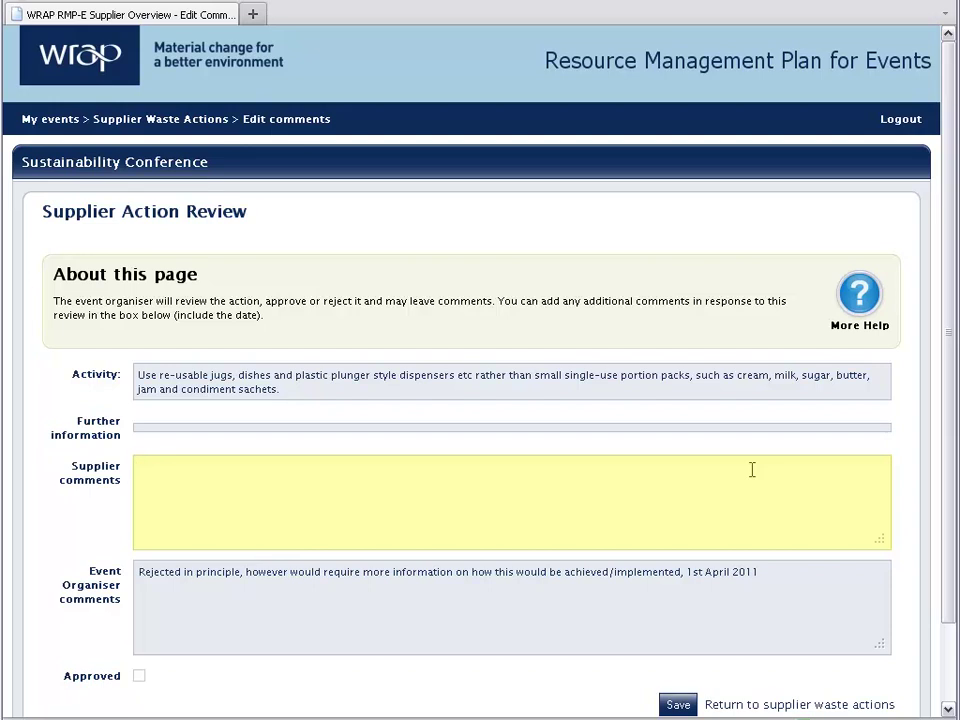
- Save a supplier reply explaining jugs and dispensers work well at events, dated 2nd April 2011
type("We do this at a lot of events and it")
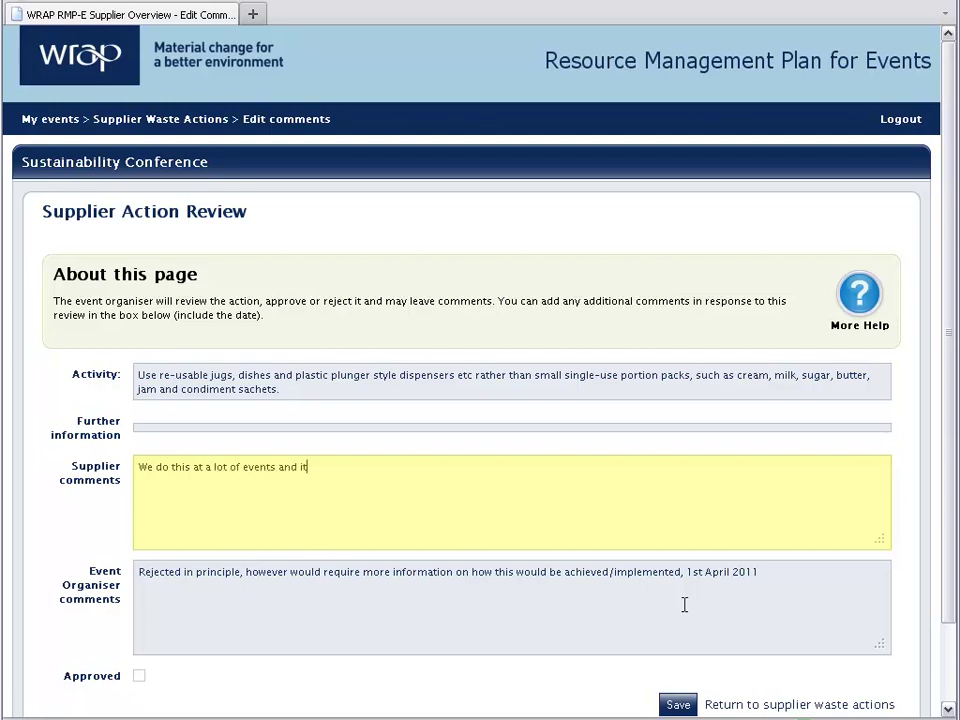
type(" works really well.  We use jugs ")
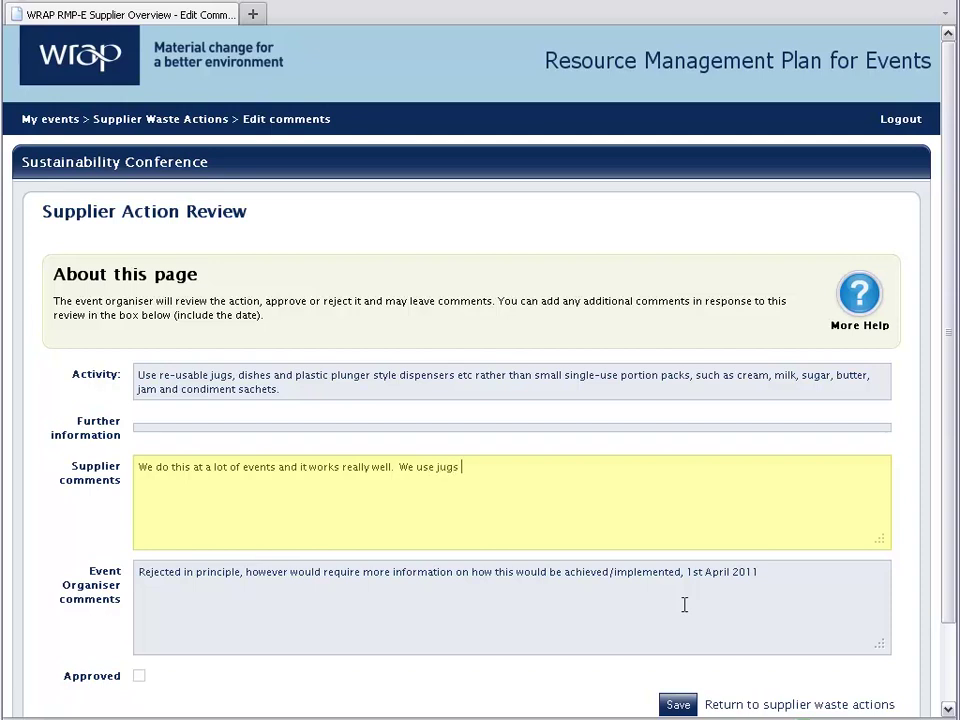
type("for dispensing milk, sing")
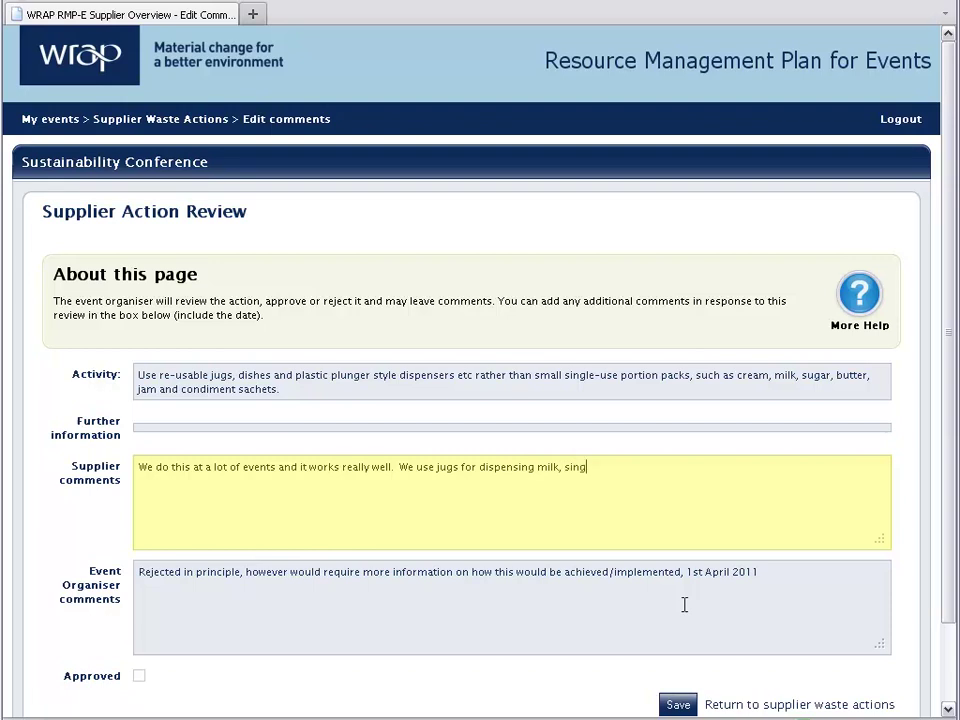
type("le shot devices for sugar, plung")
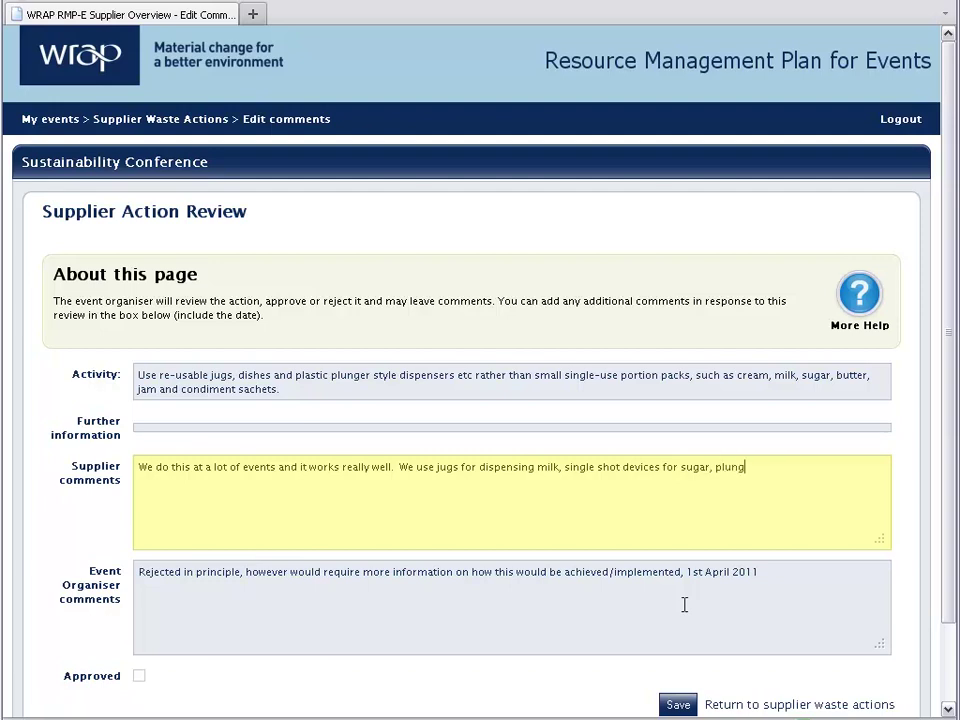
type("er dispensers for sauces. They are set out b")
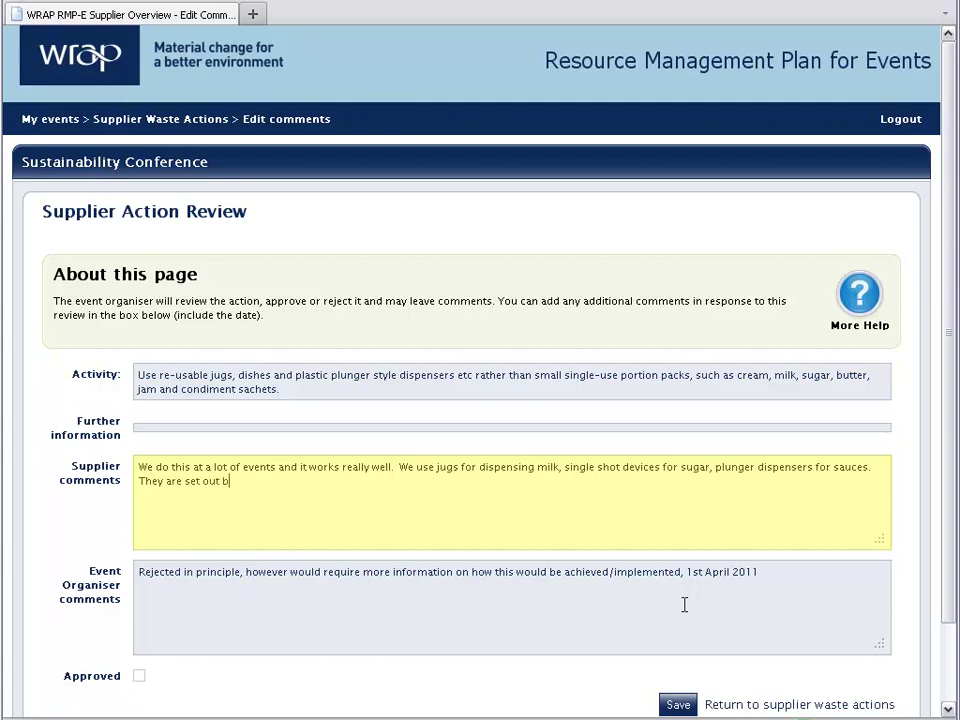
type("y the counter for custom")
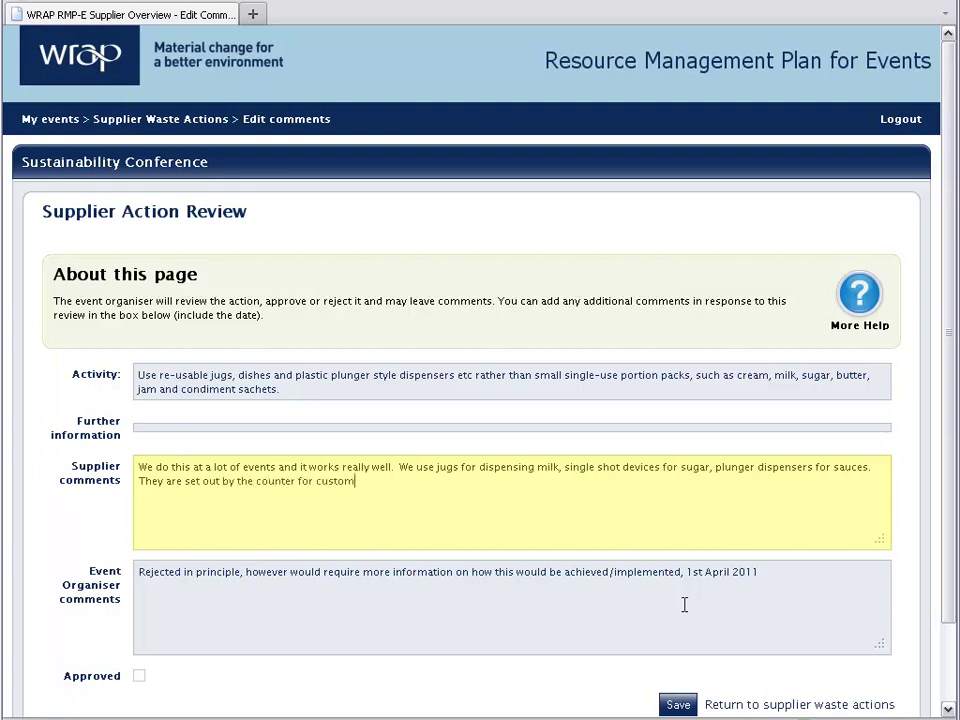
type("ers own use, 2nd April 2011")
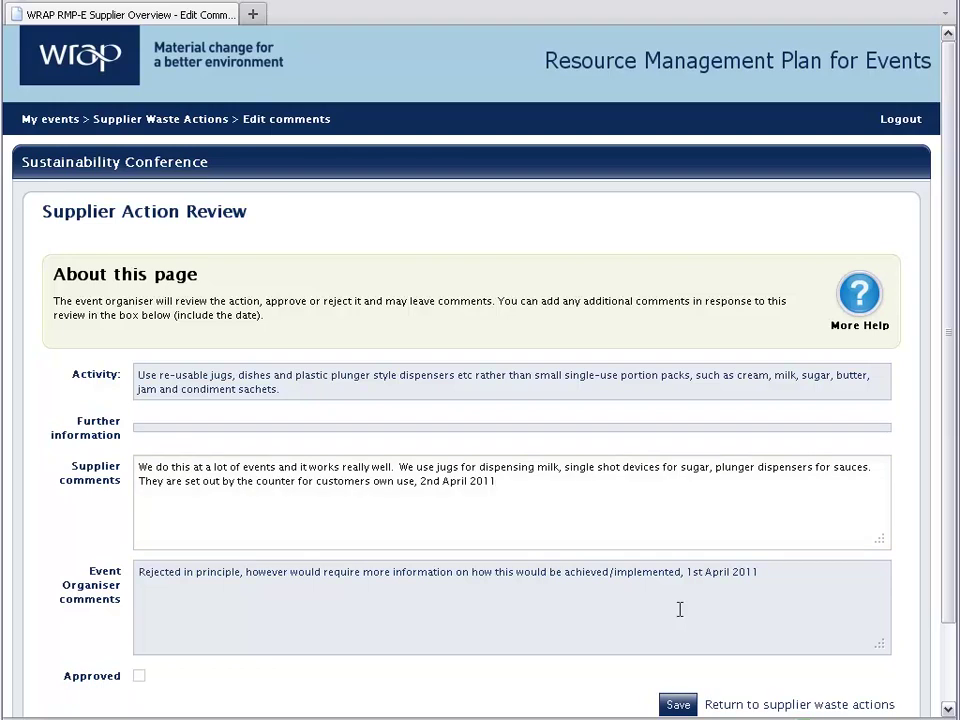
scroll(679, 609, "down", 3)
left_click(678, 615)
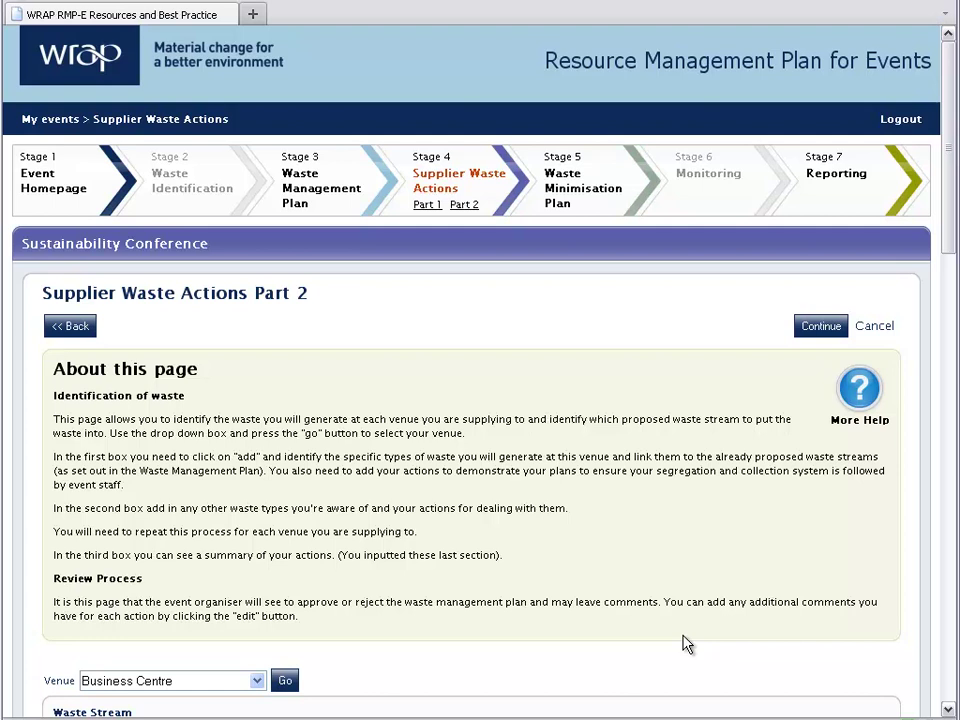
- Scroll the Actions table to check the supplier's 2nd April 2011 reply beside the rejection
scroll(685, 643, "down", 4)
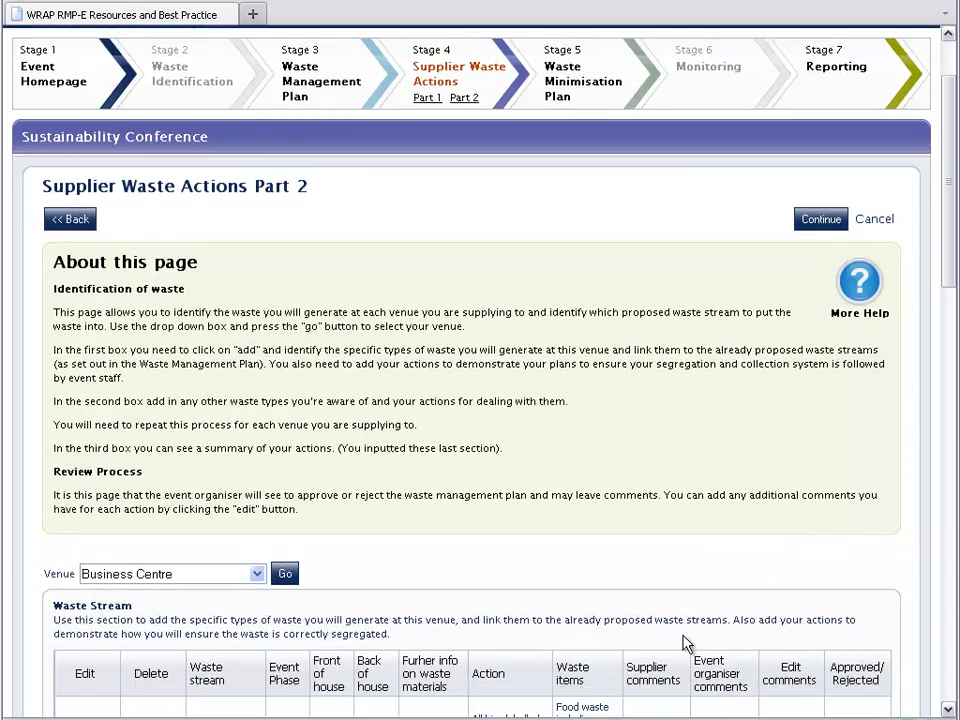
scroll(685, 643, "down", 7)
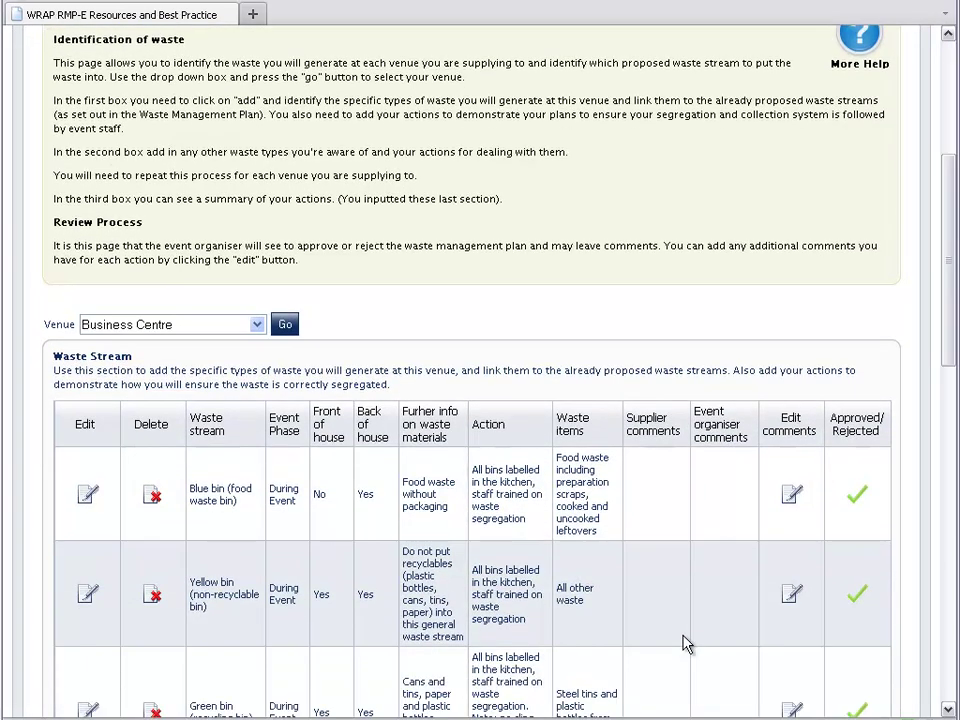
scroll(685, 643, "down", 2)
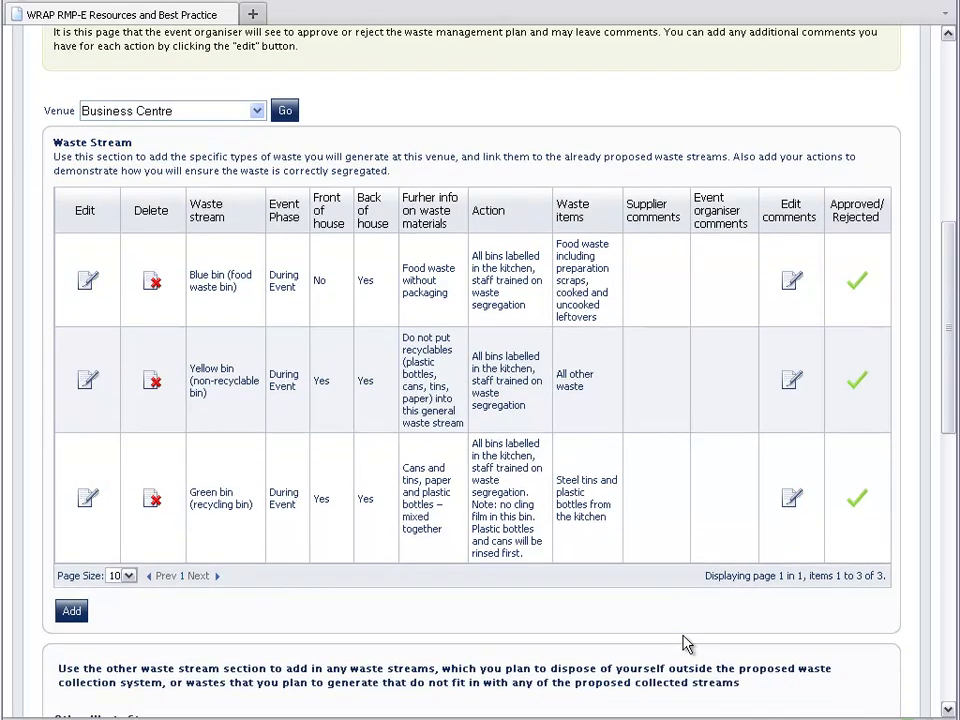
scroll(685, 643, "down", 5)
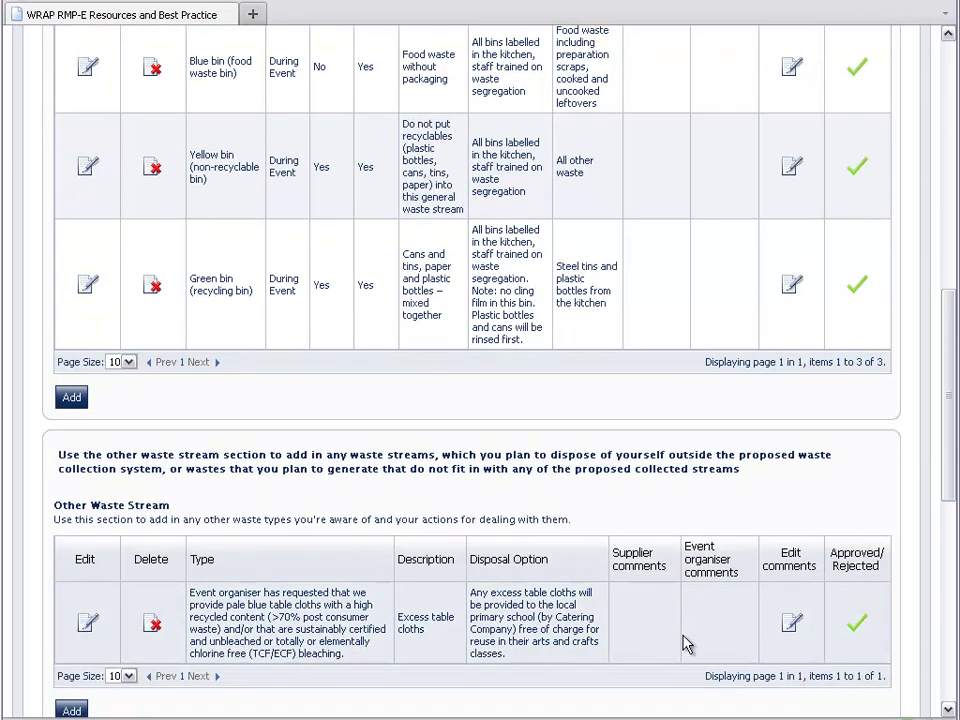
scroll(685, 643, "down", 10)
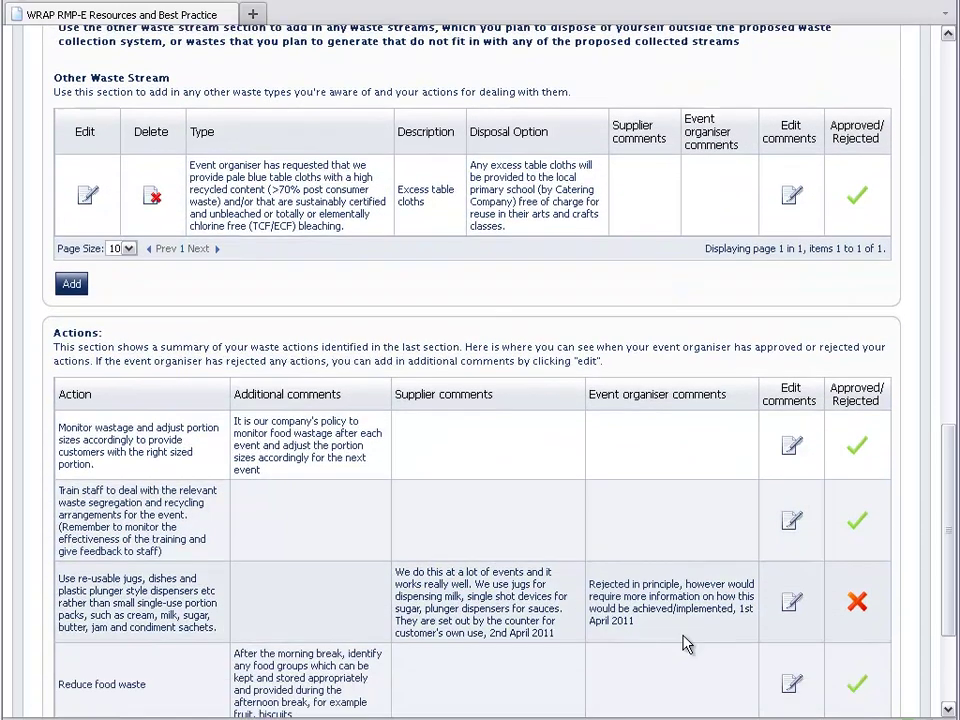
scroll(685, 643, "down", 5)
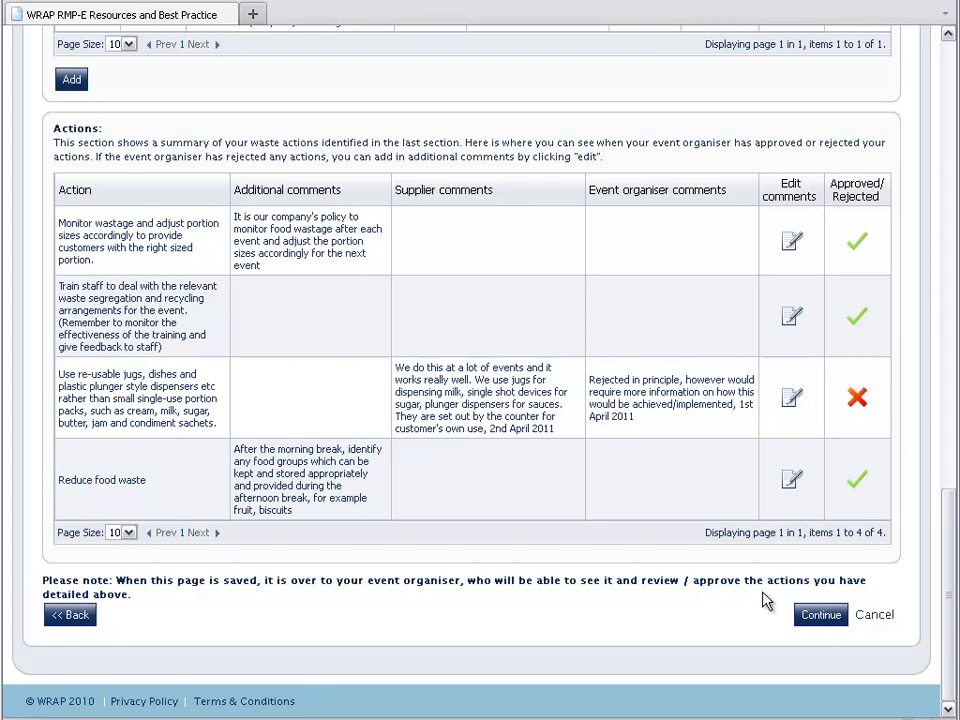
scroll(764, 600, "up", 10)
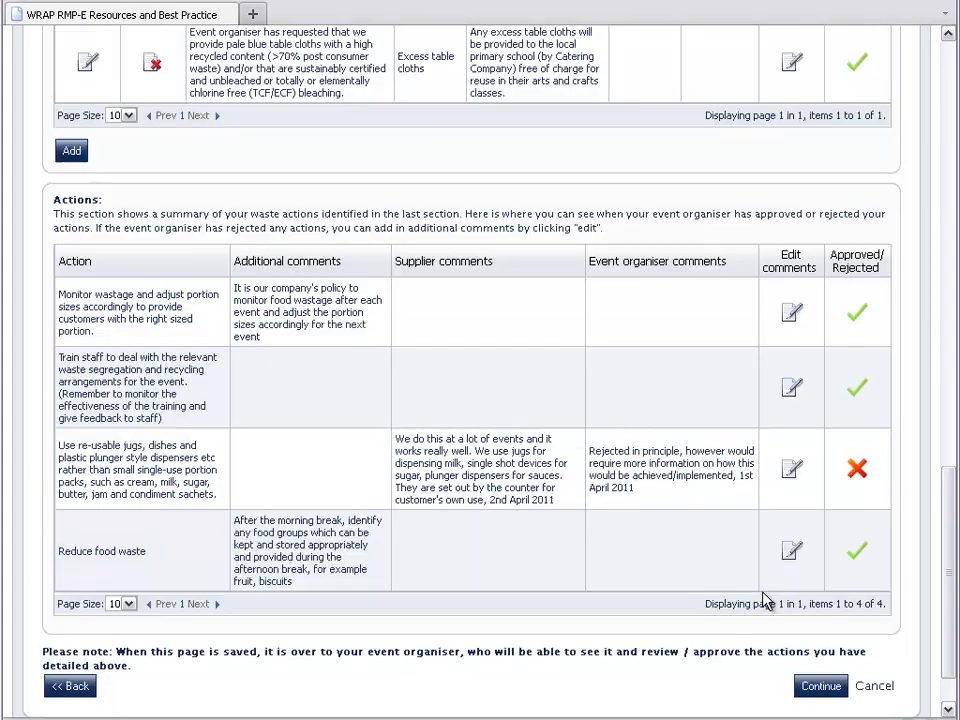
scroll(764, 600, "up", 6)
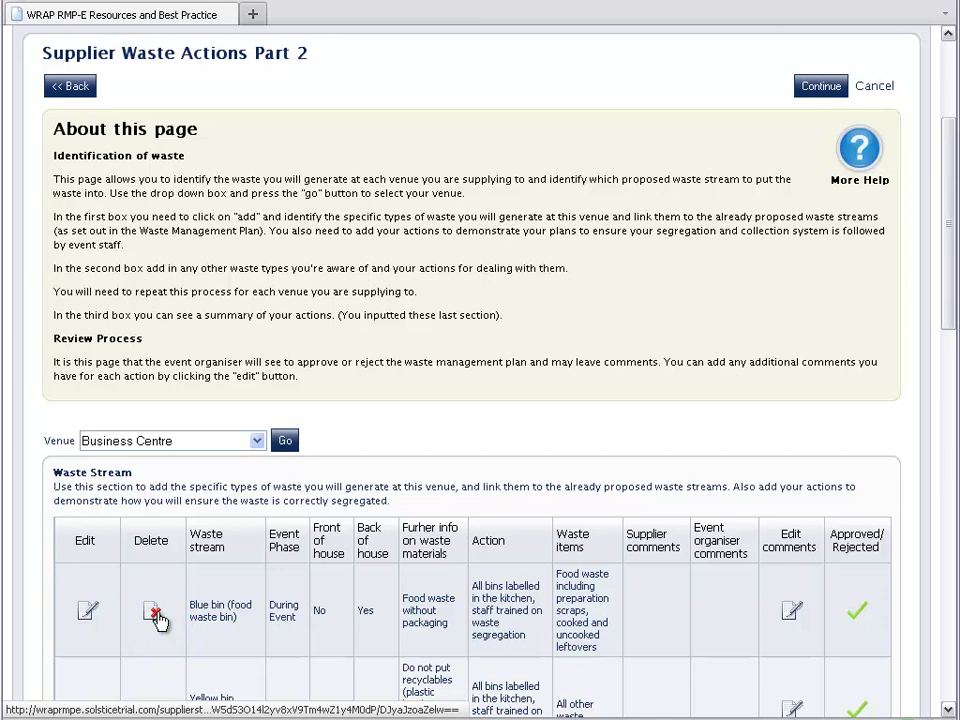
- Continue from the bottom of the page to the Stage 5 Waste Minimisation Plan
scroll(157, 620, "down", 5)
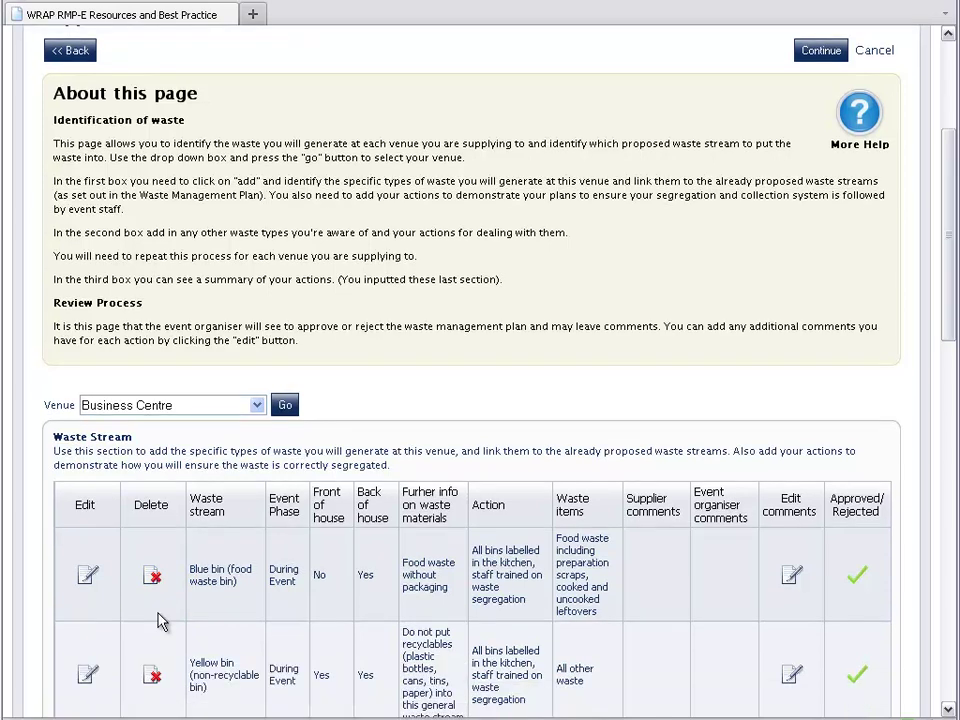
scroll(160, 621, "down", 3)
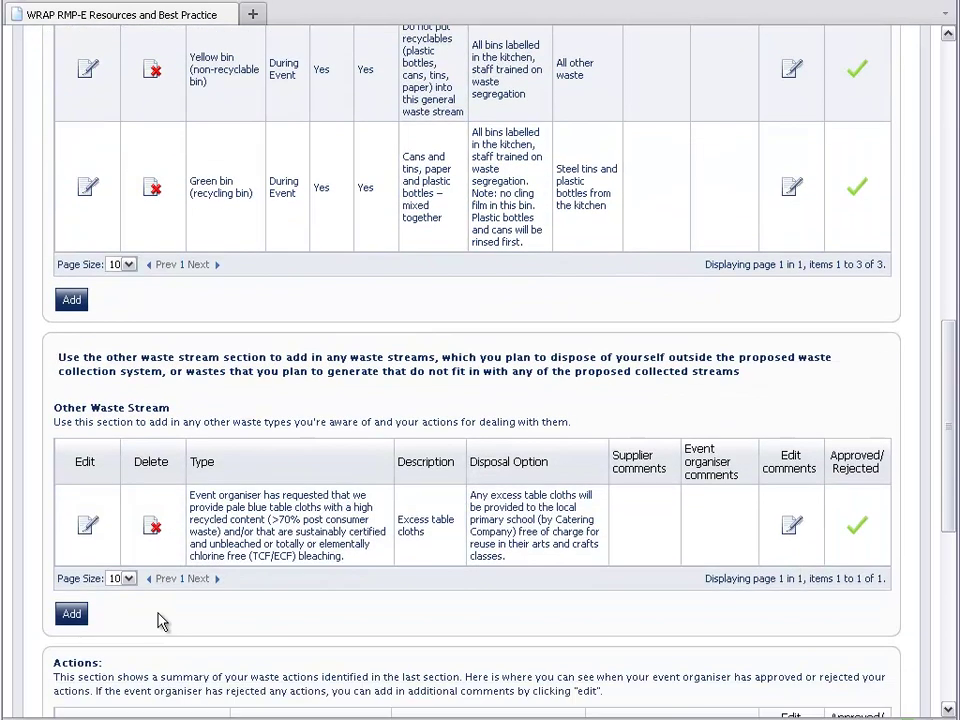
scroll(683, 642, "down", 4)
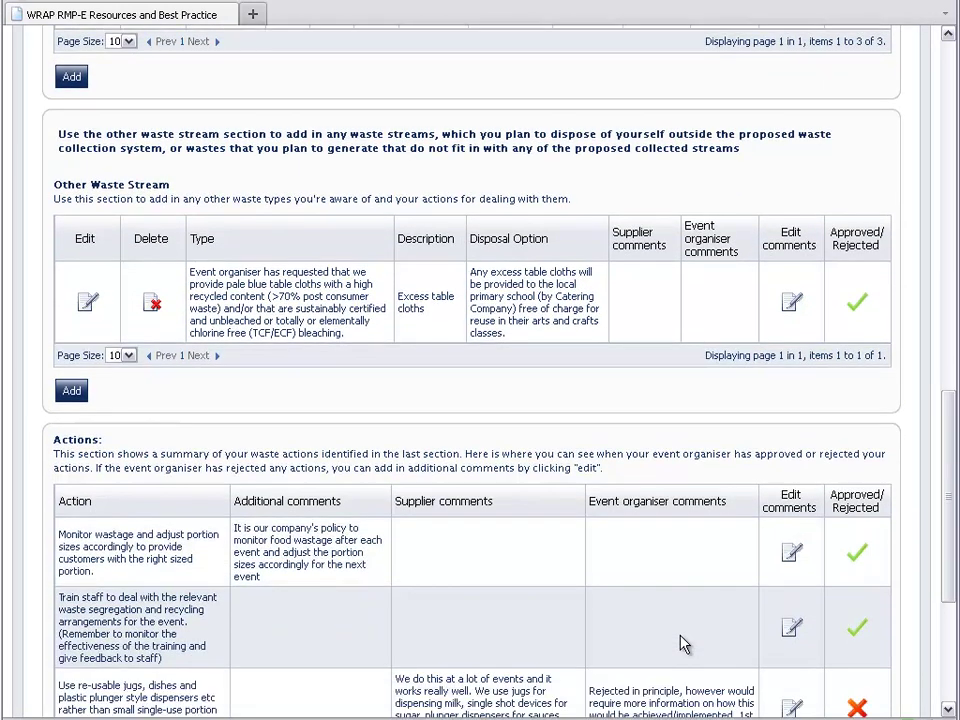
scroll(683, 643, "down", 2)
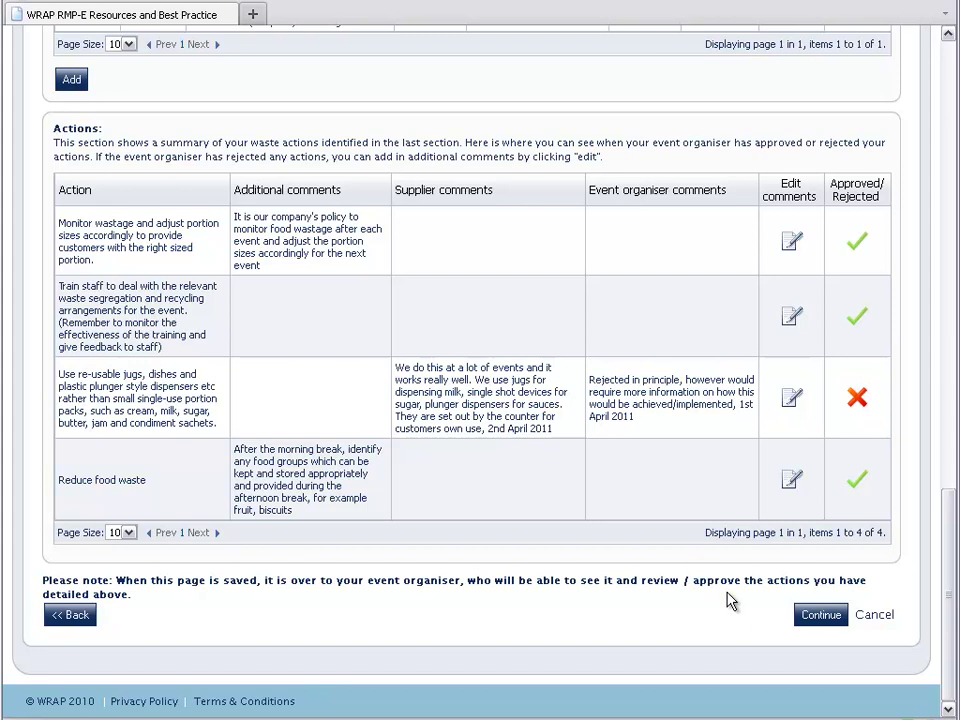
left_click(805, 620)
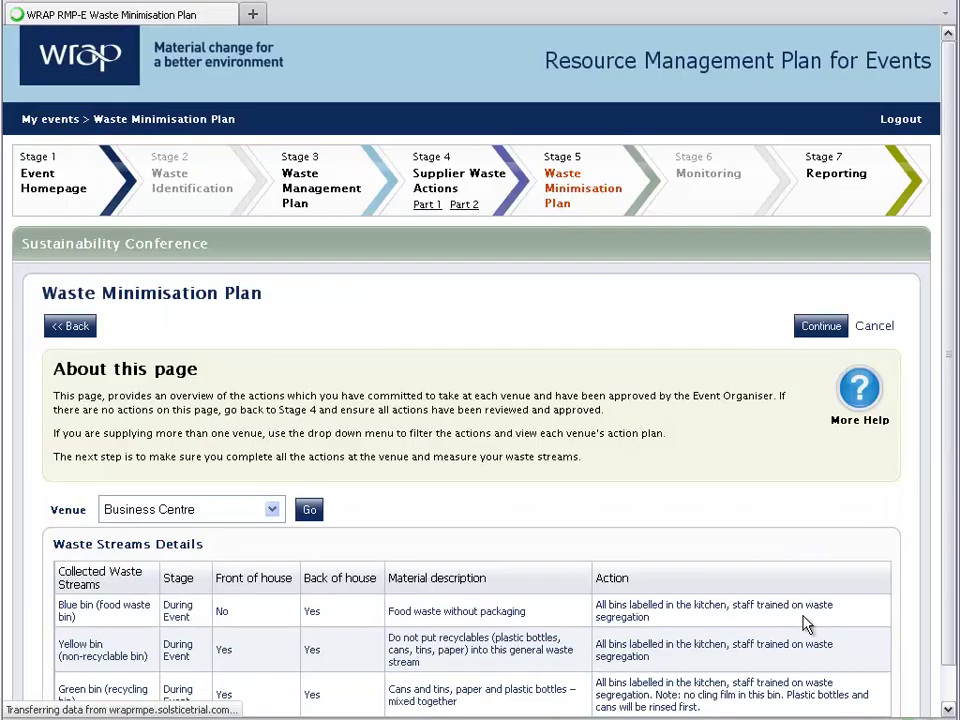